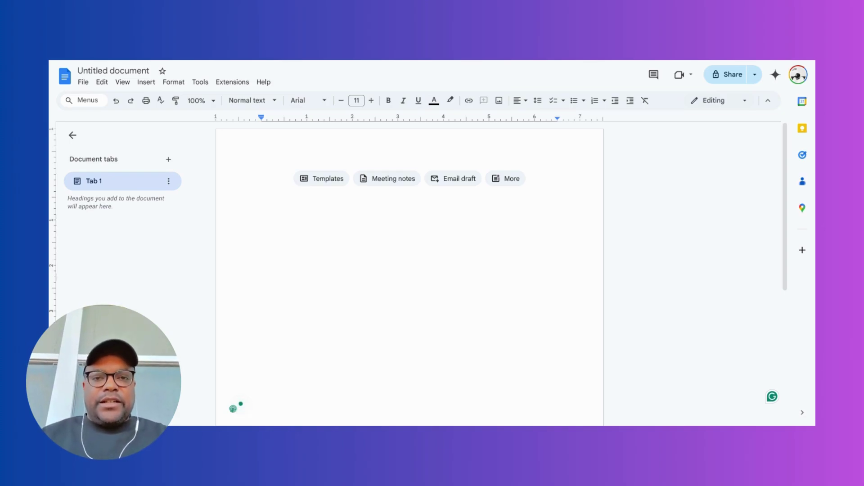
Rename the document to "Reference One prompt and user stories".
{"action": "left_click", "coordinate": [103, 72]}
{"action": "type", "text": "R"}
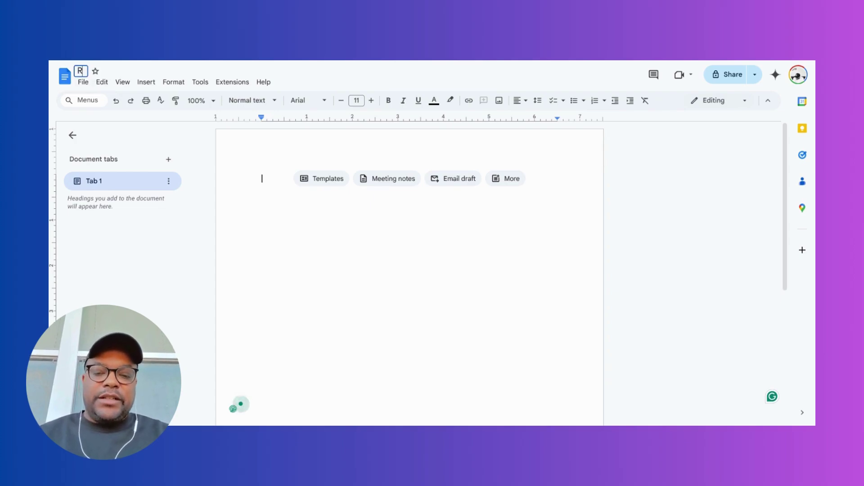
{"action": "type", "text": "efe"}
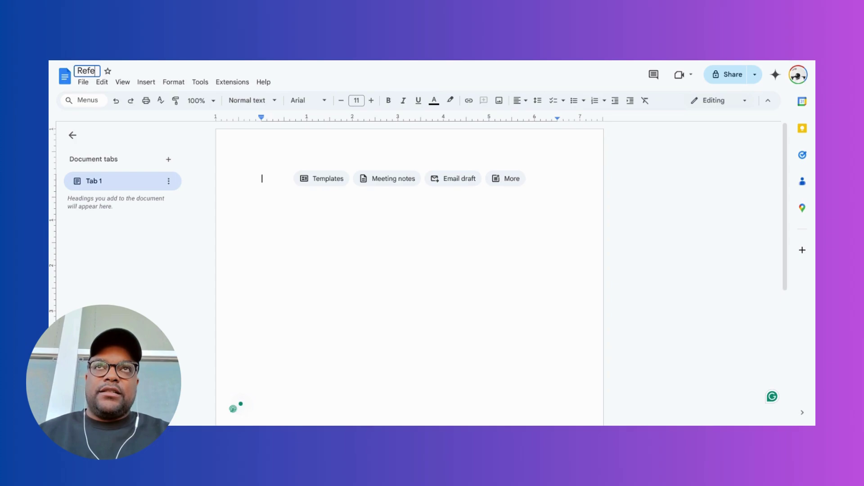
{"action": "type", "text": "ence"}
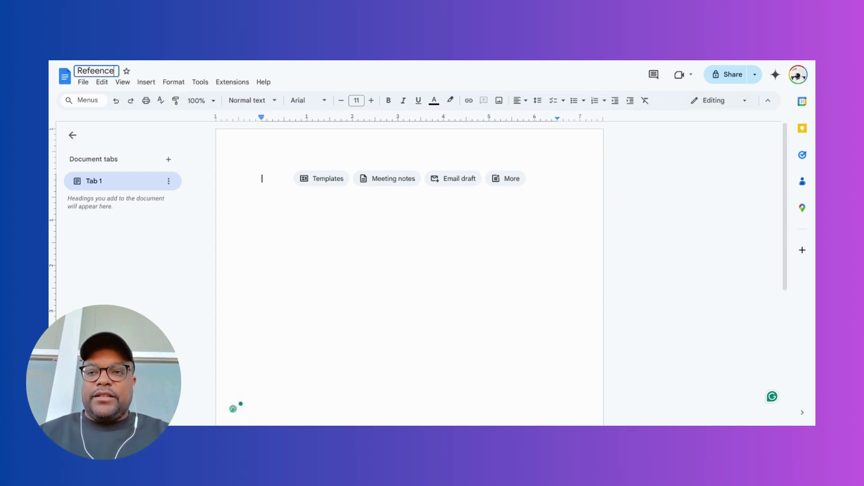
{"action": "key", "text": "BackSpace"}
{"action": "key", "text": "BackSpace"}
{"action": "key", "text": "BackSpace"}
{"action": "key", "text": "BackSpace"}
{"action": "type", "text": "rence"}
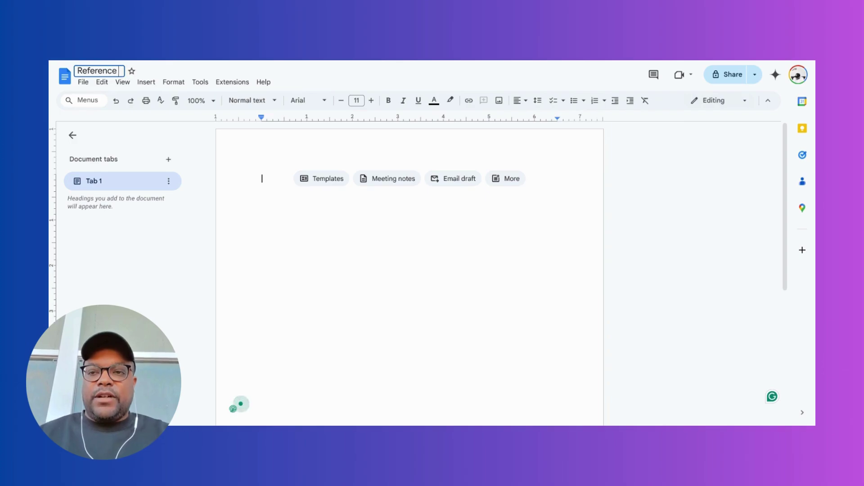
{"action": "type", "text": " One"}
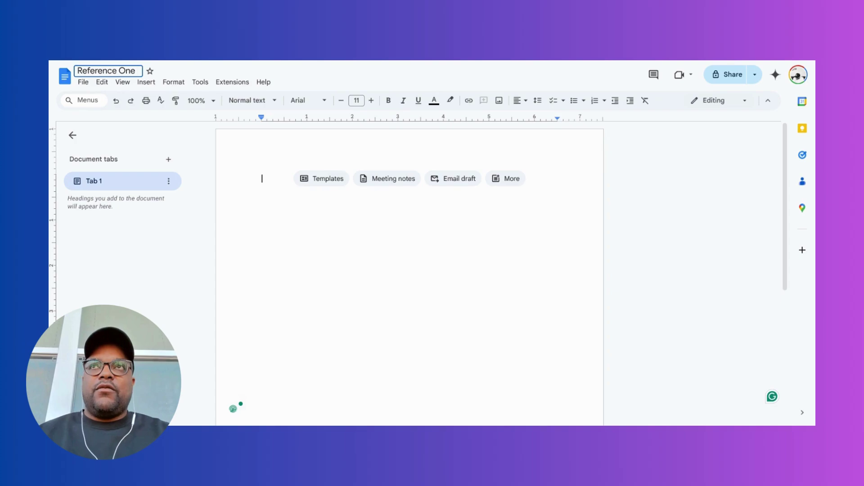
{"action": "type", "text": " prompt a"}
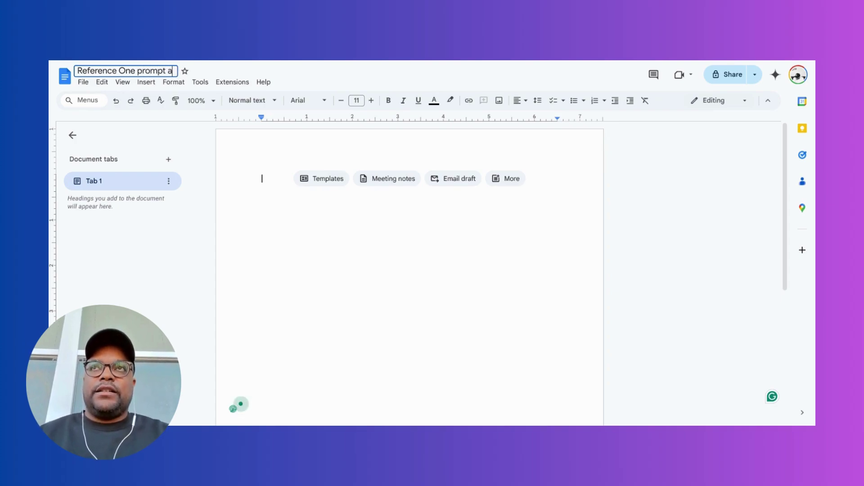
{"action": "type", "text": "nd user stor"}
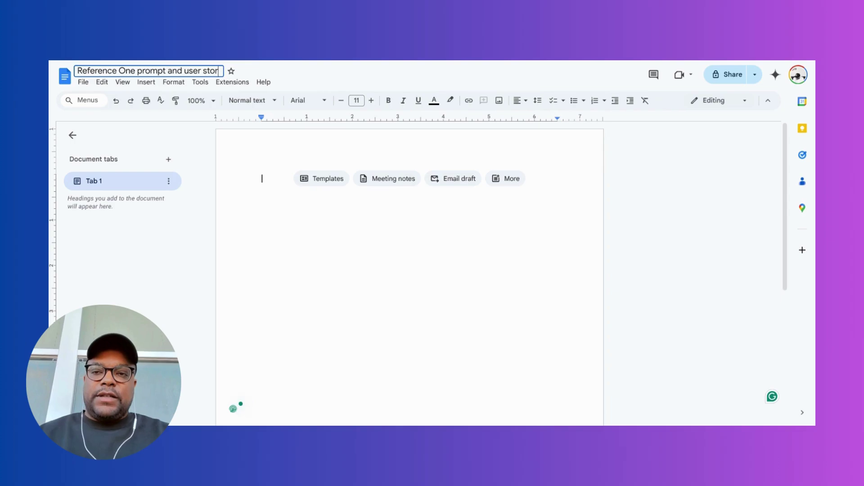
{"action": "type", "text": "ies"}
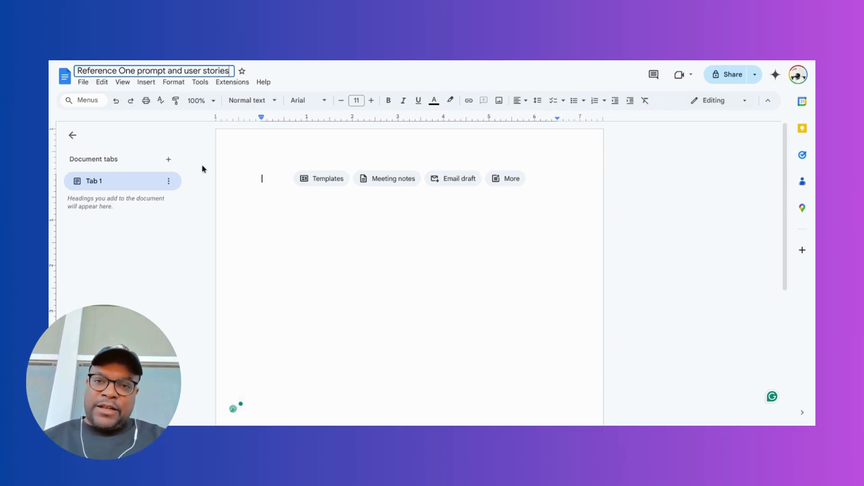
{"action": "left_click", "coordinate": [290, 204]}
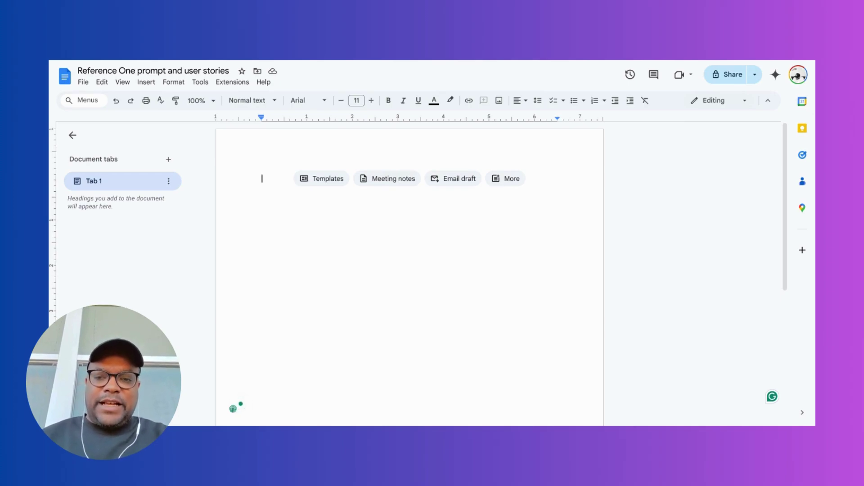
Add two Heading 1 lines, "Description" and "Initial Prompts", with an empty line between them.
{"action": "key", "text": "ctrl+alt+1"}
{"action": "type", "text": "Des"}
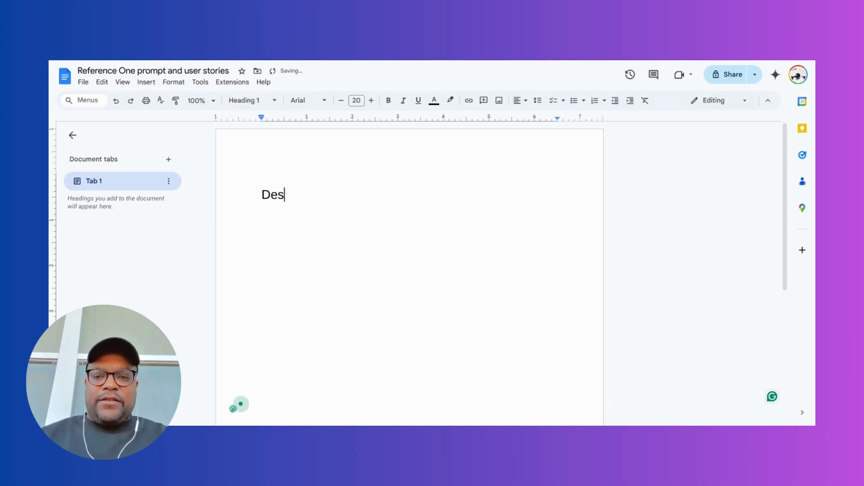
{"action": "type", "text": "cription"}
{"action": "key", "text": "Return"}
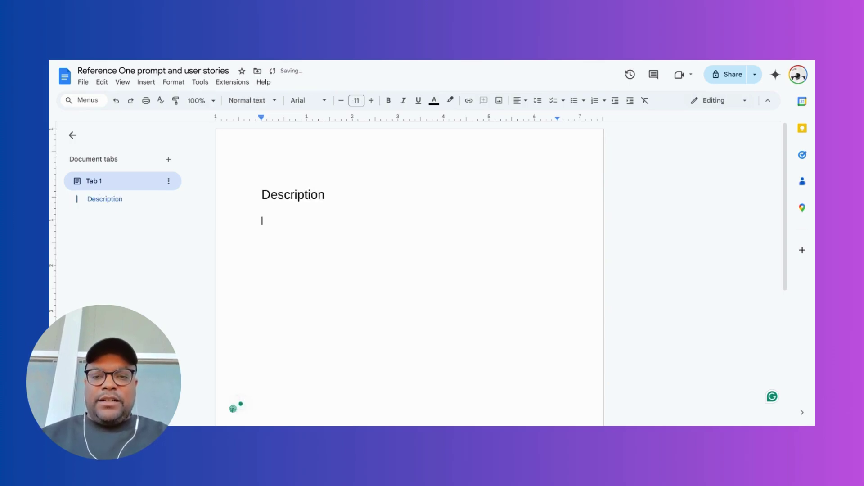
{"action": "key", "text": "ctrl+alt+1"}
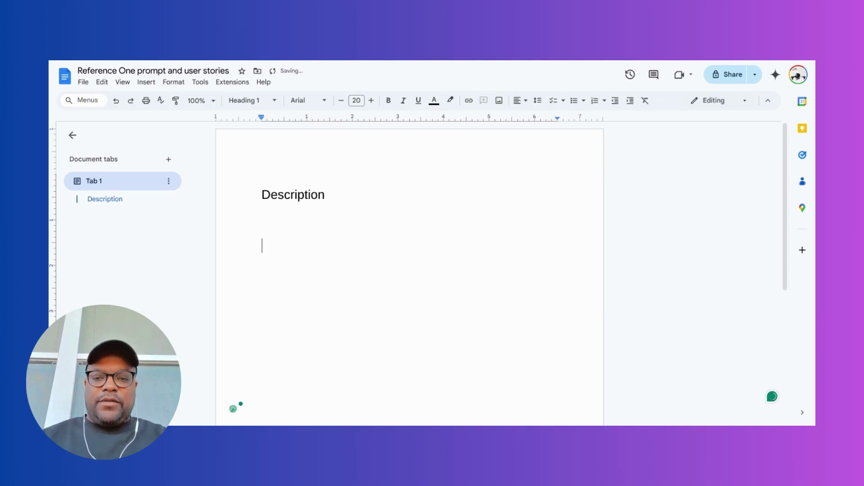
{"action": "type", "text": "Initial Prompt"}
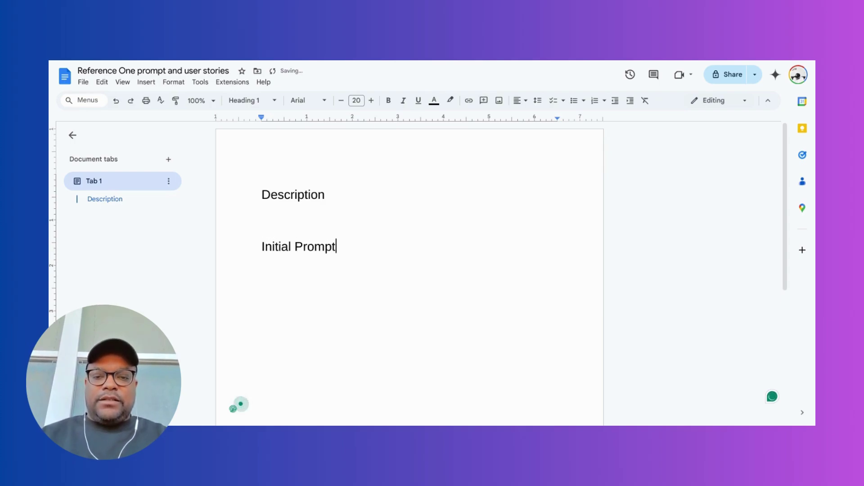
{"action": "type", "text": "s"}
{"action": "key", "text": "Return"}
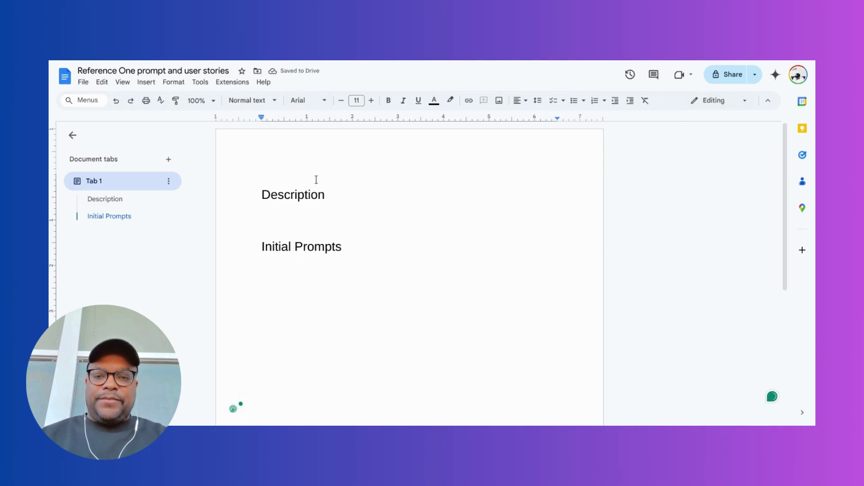
Insert a new normal-text line under the Description heading and begin it with "Reference One,".
{"action": "left_click", "coordinate": [325, 195]}
{"action": "key", "text": "Return"}
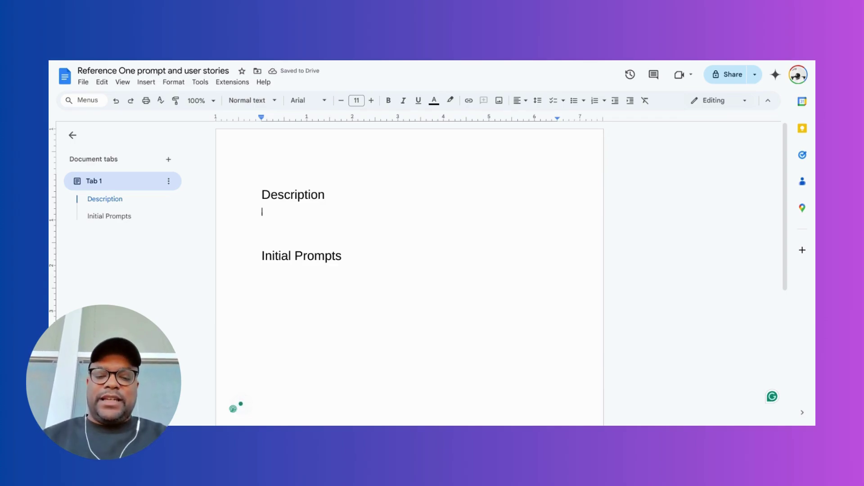
{"action": "type", "text": "s"}
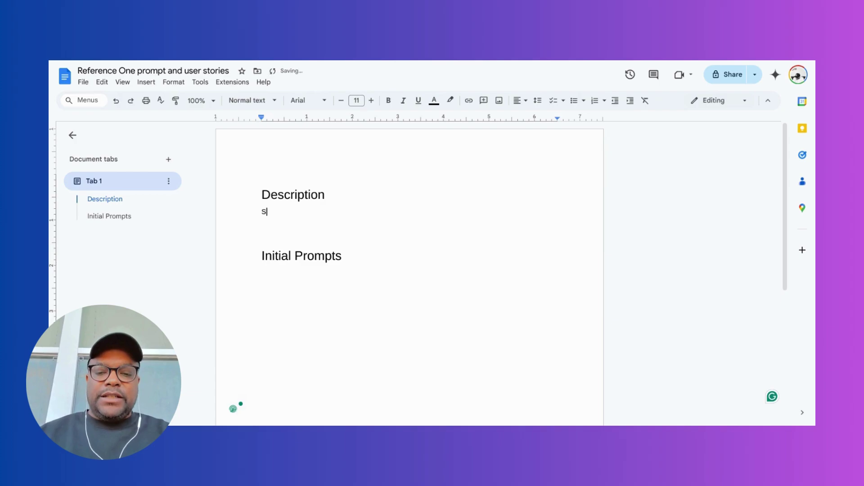
{"action": "key", "text": "BackSpace"}
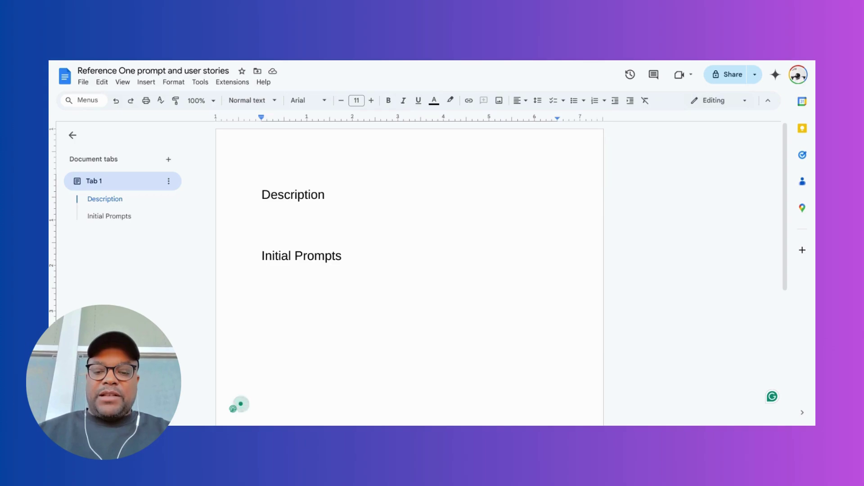
{"action": "type", "text": "R"}
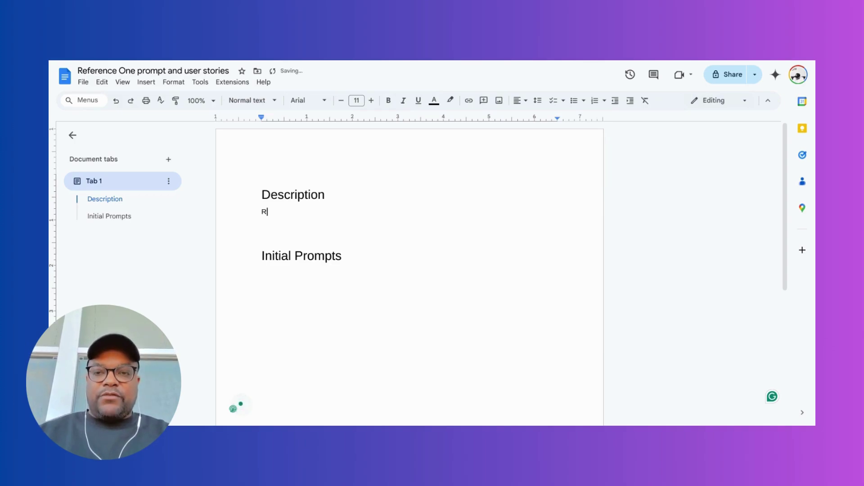
{"action": "type", "text": "eference One,"}
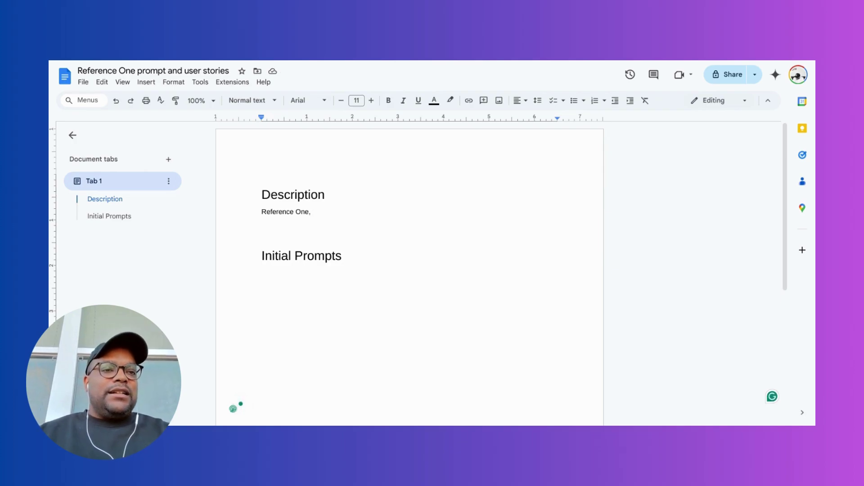
{"action": "left_click", "coordinate": [780, 83]}
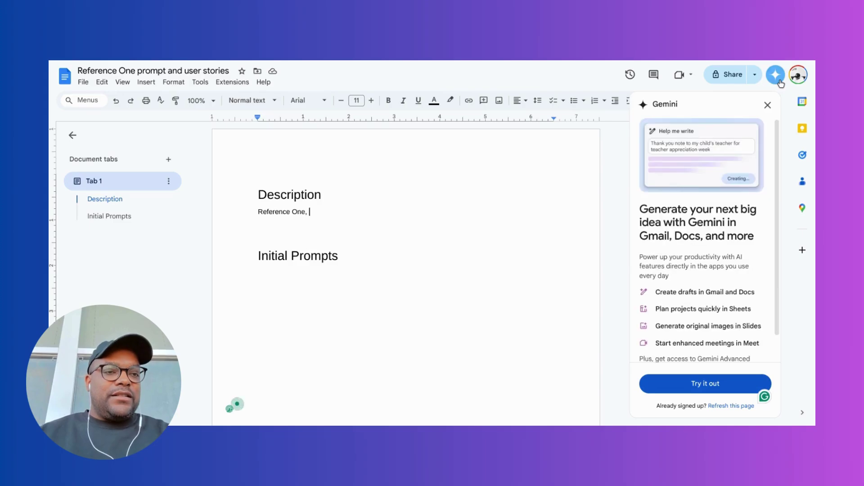
{"action": "left_click", "coordinate": [768, 106]}
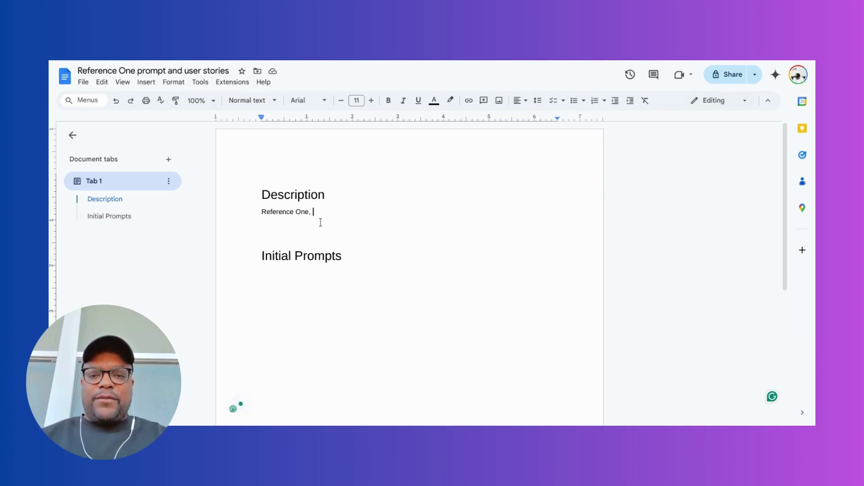
Remove the comma after "Reference One" and continue the sentence with "is a platform where employers can".
{"action": "key", "text": "BackSpace"}
{"action": "key", "text": "BackSpace"}
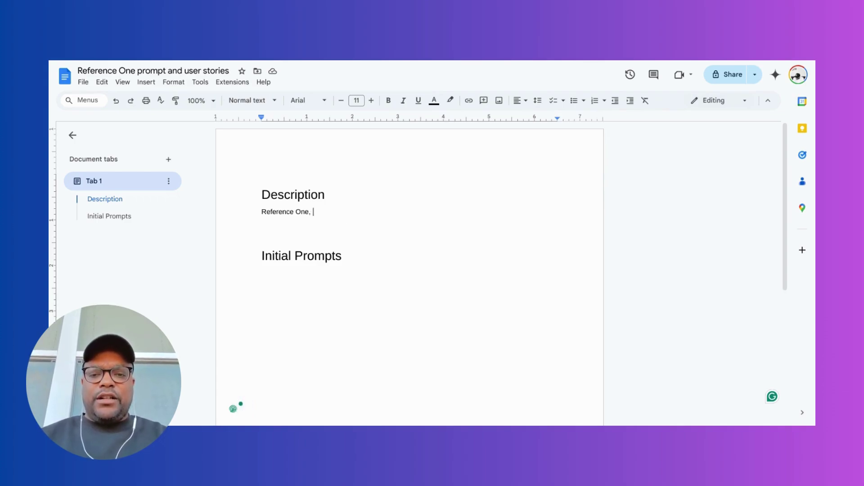
{"action": "type", "text": "is a"}
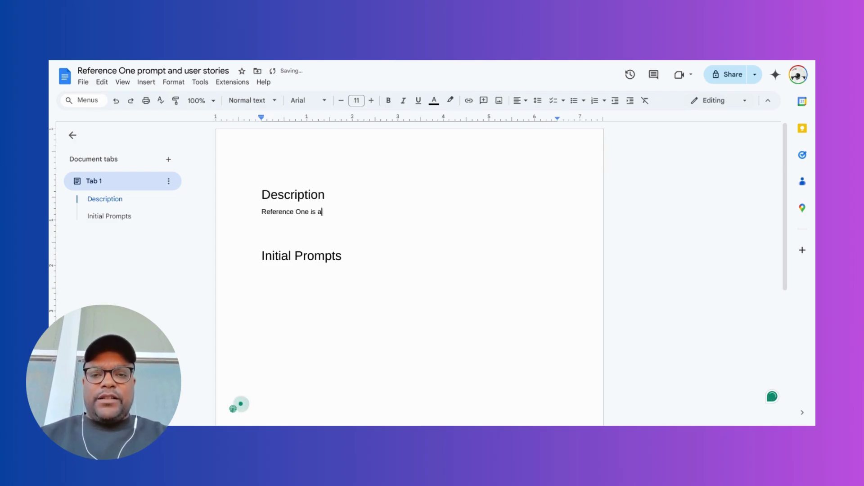
{"action": "type", "text": " platform wher"}
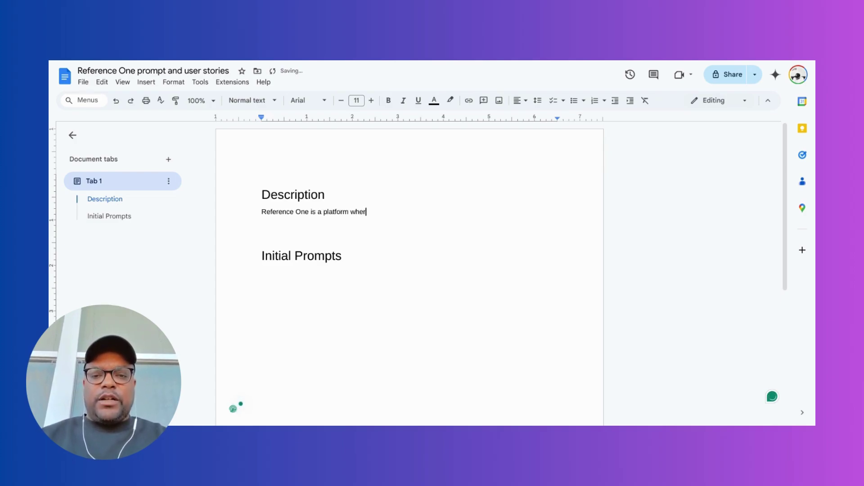
{"action": "type", "text": "e employers can"}
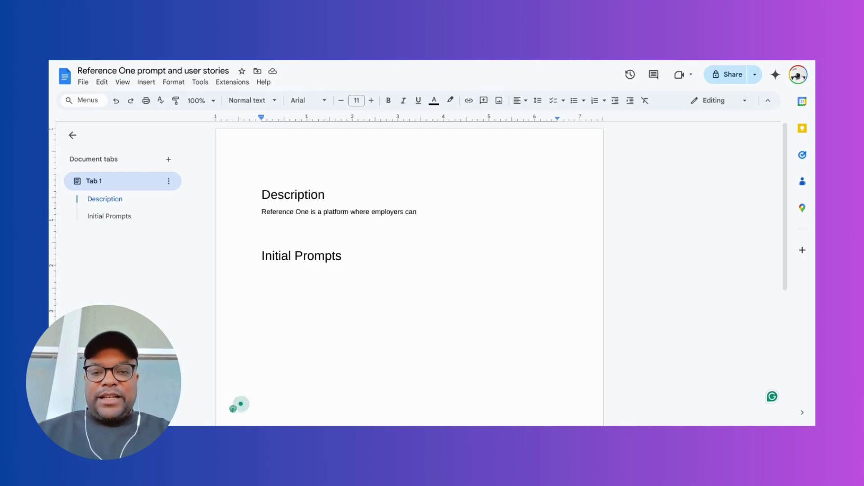
{"action": "type", "text": "can"}
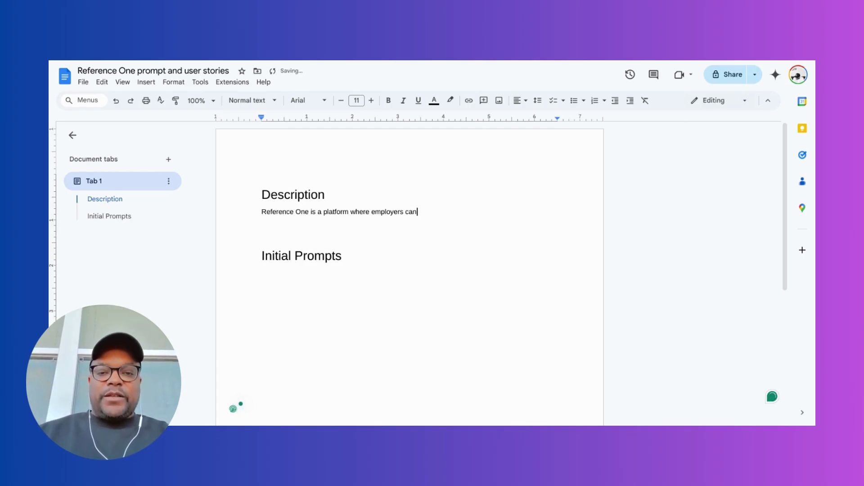
Complete the description's first sentence with "efficiently do reference checks on potential candidates.".
{"action": "type", "text": "effic"}
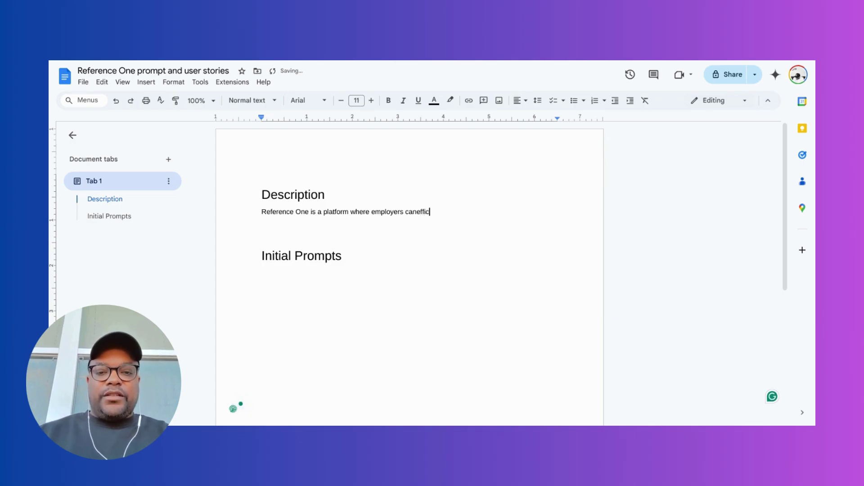
{"action": "key", "text": "BackSpace"}
{"action": "key", "text": "BackSpace"}
{"action": "key", "text": "BackSpace"}
{"action": "type", "text": "effici"}
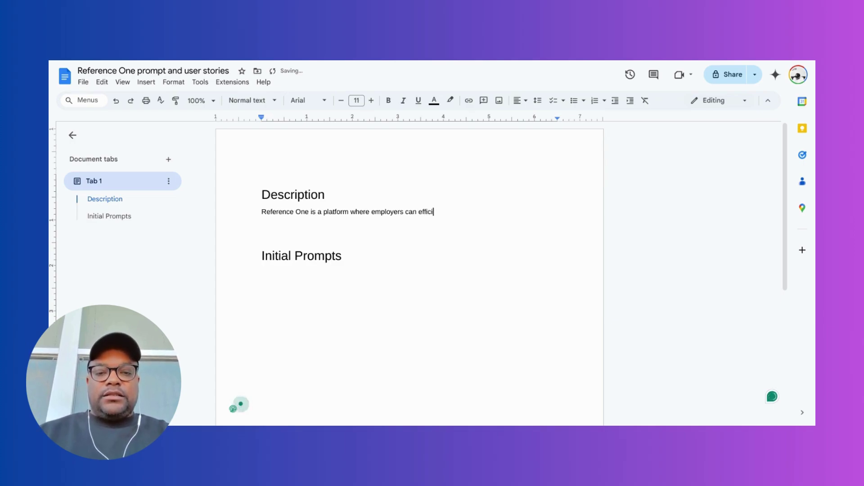
{"action": "type", "text": "ently d"}
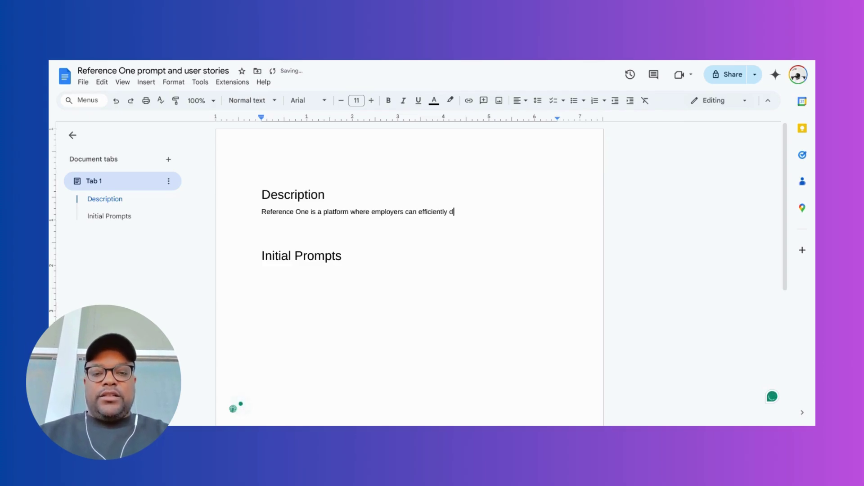
{"action": "type", "text": "o reference c"}
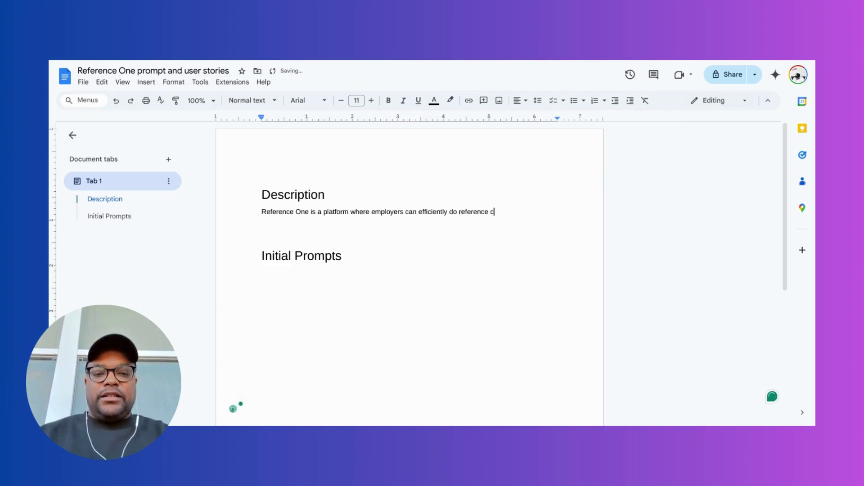
{"action": "type", "text": "hecks on potential canddi"}
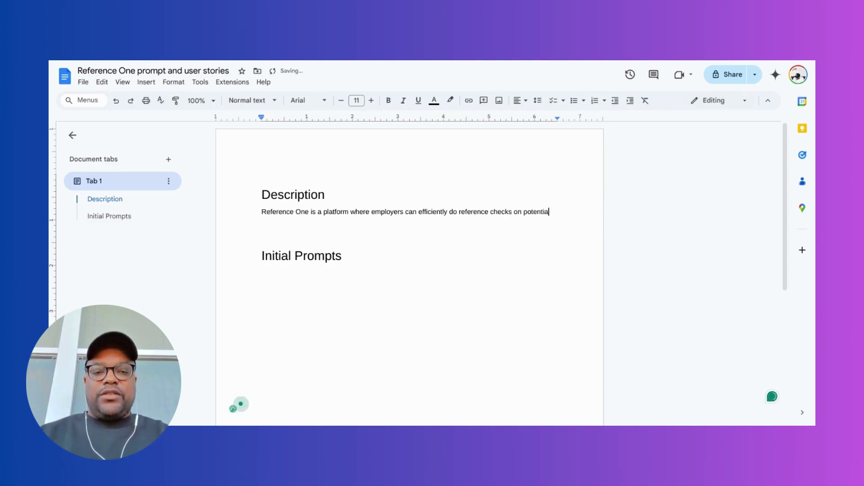
{"action": "key", "text": "BackSpace"}
{"action": "key", "text": "BackSpace"}
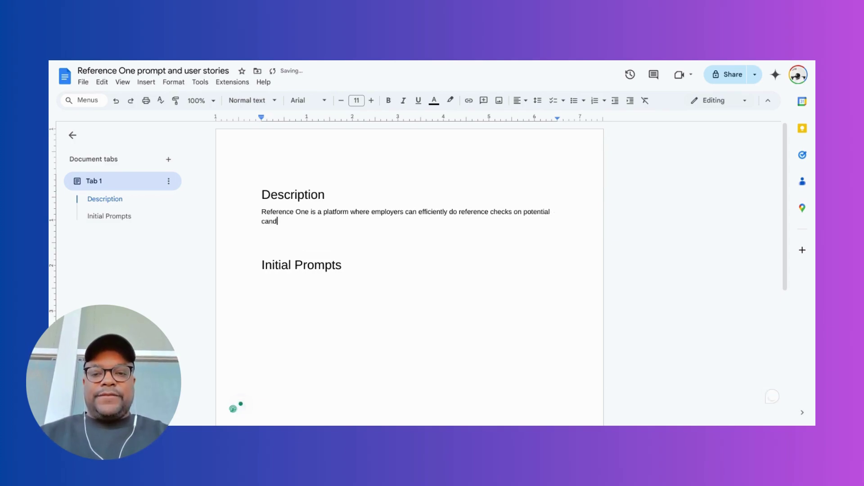
{"action": "type", "text": "idates."}
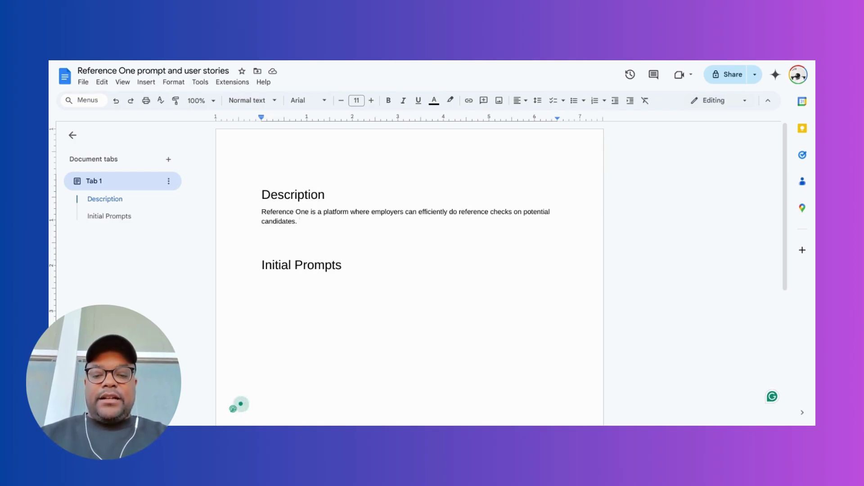
Add "By shifting the responsibility and responses over to the references themselves." to the description and insert an empty line below it.
{"action": "type", "text": "By shifting the r"}
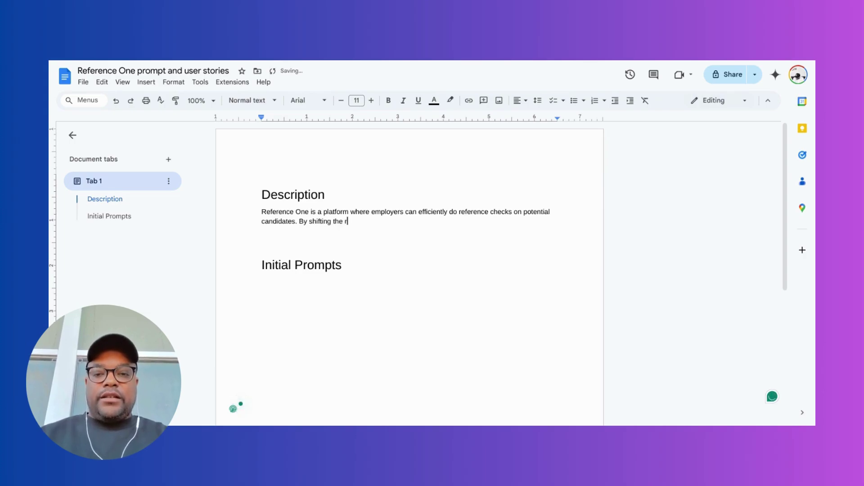
{"action": "type", "text": "esponsibility a"}
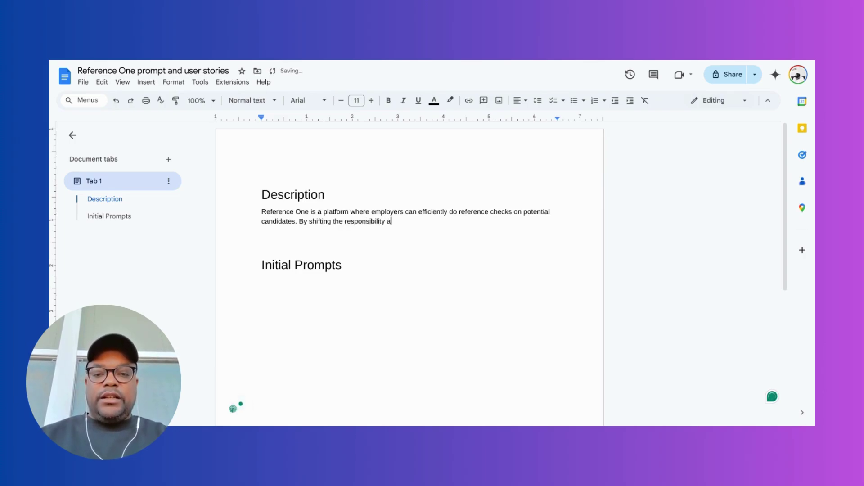
{"action": "type", "text": "nd responses o"}
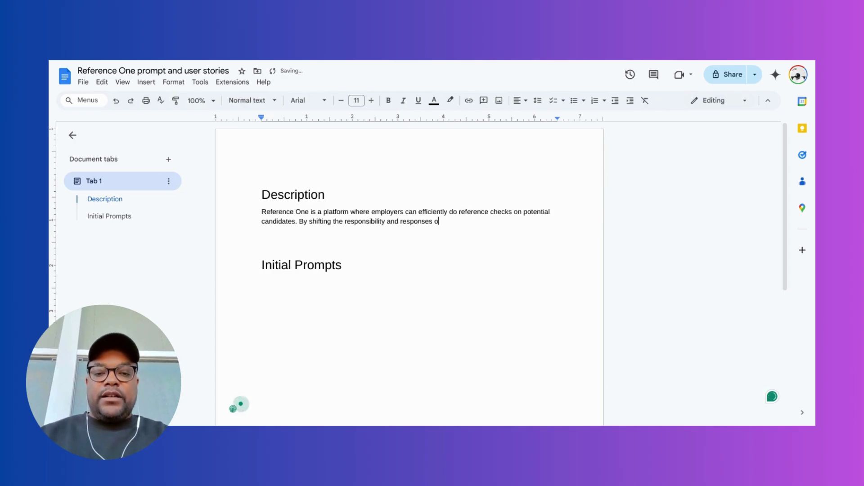
{"action": "type", "text": "ver to the "}
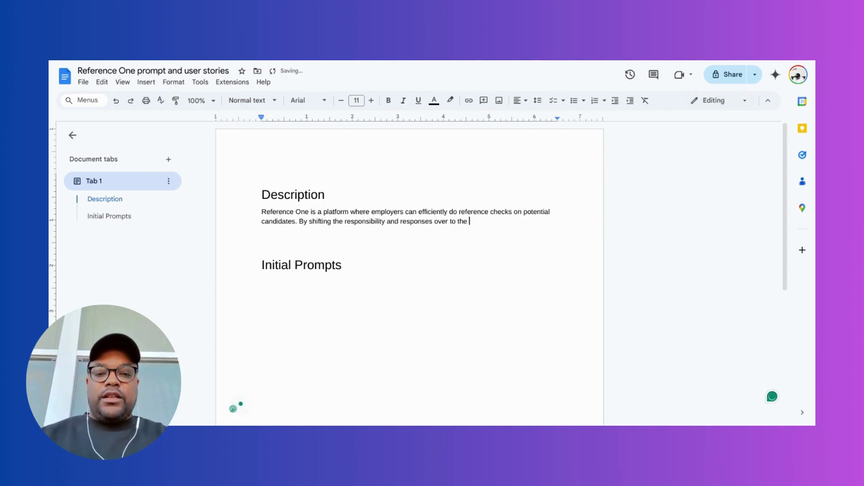
{"action": "type", "text": "references themselves.d"}
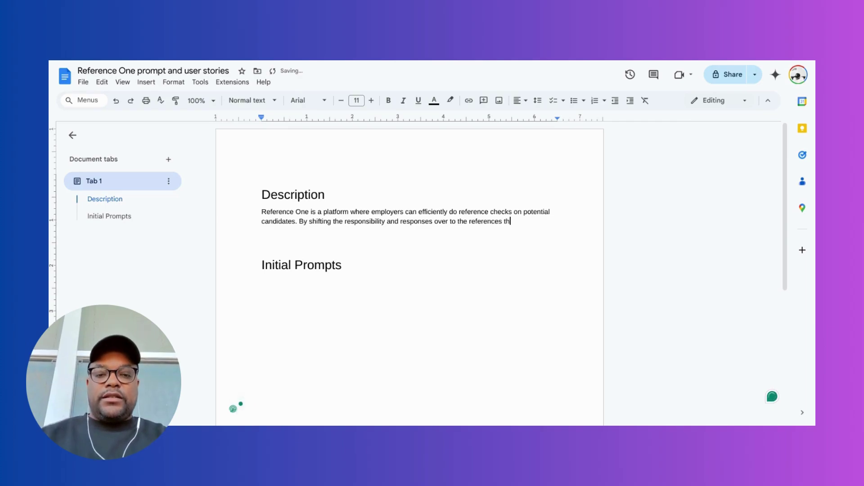
{"action": "key", "text": "BackSpace"}
{"action": "key", "text": "BackSpace"}
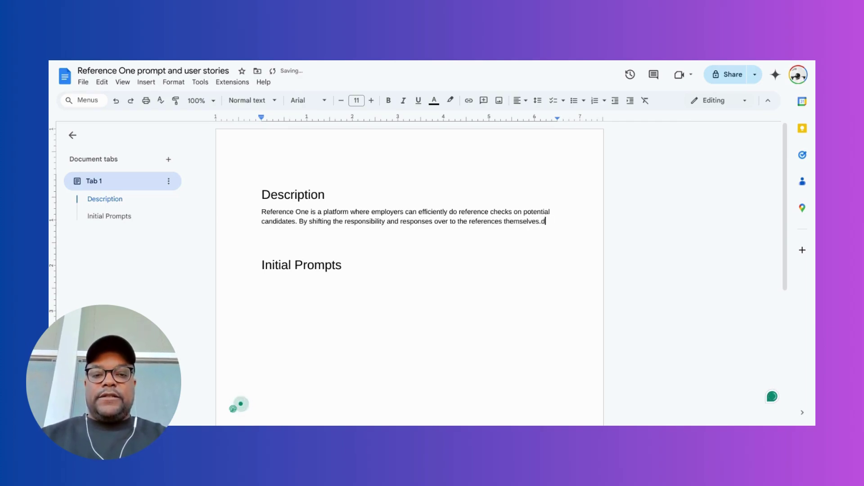
{"action": "key", "text": "Return"}
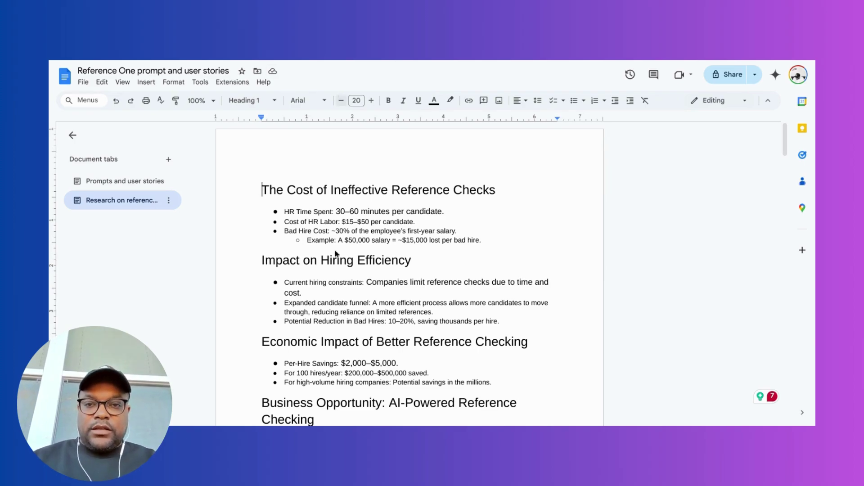
Examine the reference-check research, from the cost and hiring-impact summaries to the direct costs of HR time.
{"action": "scroll", "coordinate": [336, 253], "scroll_direction": "down", "scroll_amount": 1}
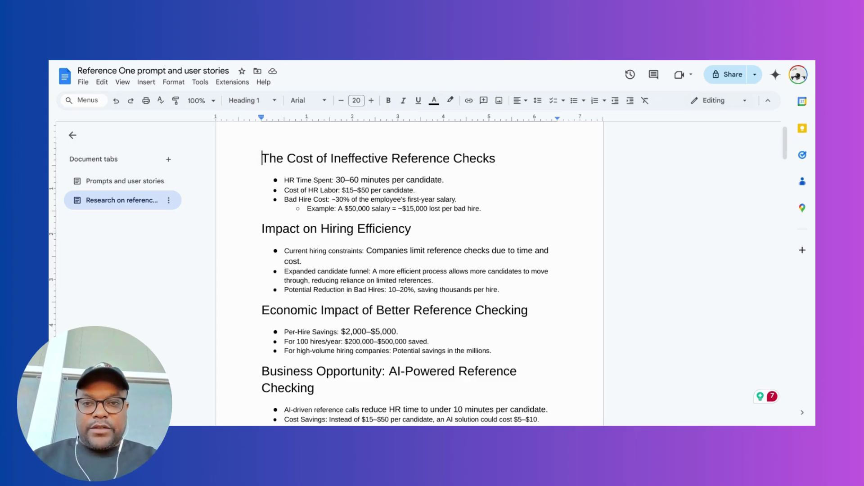
{"action": "left_click", "coordinate": [340, 179]}
{"action": "scroll", "coordinate": [340, 179], "scroll_direction": "down", "scroll_amount": 1}
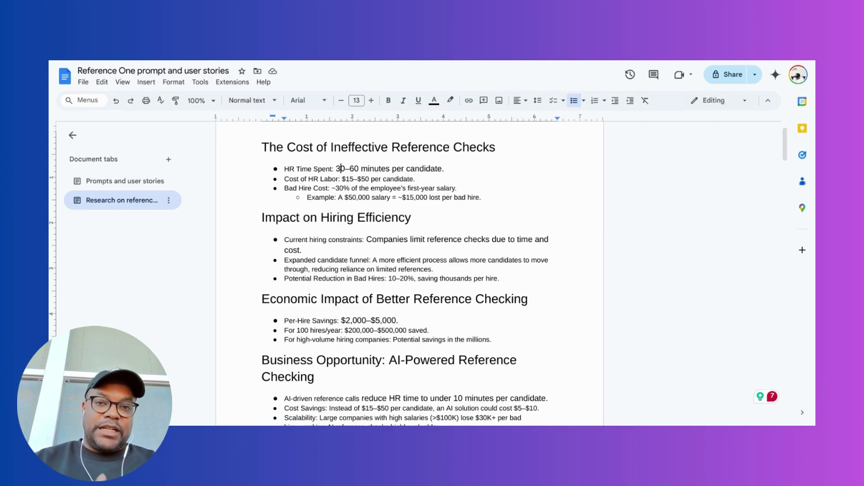
{"action": "scroll", "coordinate": [410, 270], "scroll_direction": "down", "scroll_amount": 5}
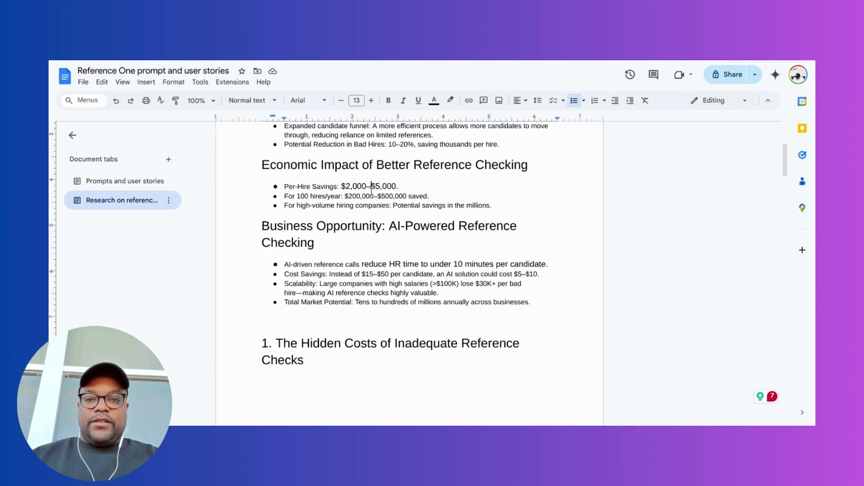
{"action": "triple_click", "coordinate": [391, 196]}
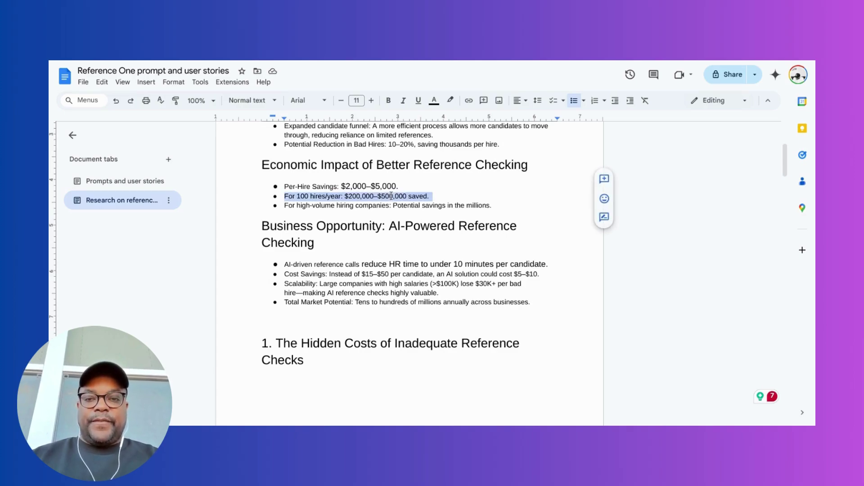
{"action": "scroll", "coordinate": [392, 196], "scroll_direction": "down", "scroll_amount": 1}
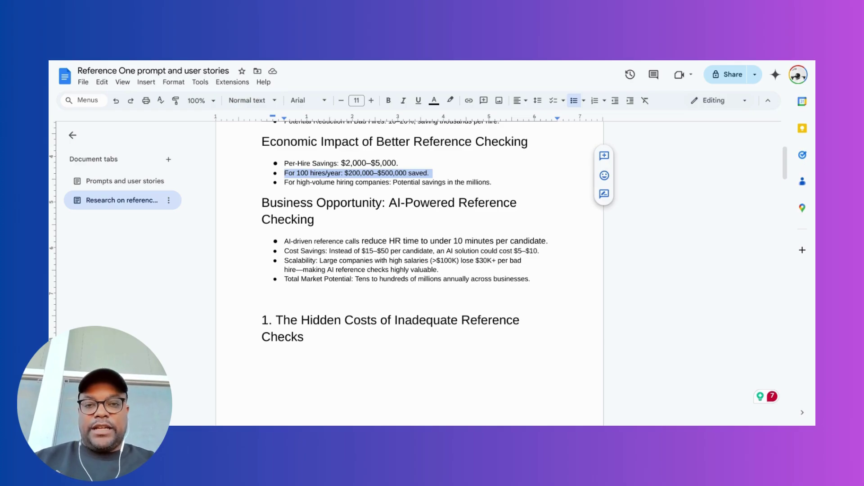
{"action": "scroll", "coordinate": [410, 270], "scroll_direction": "down", "scroll_amount": 5}
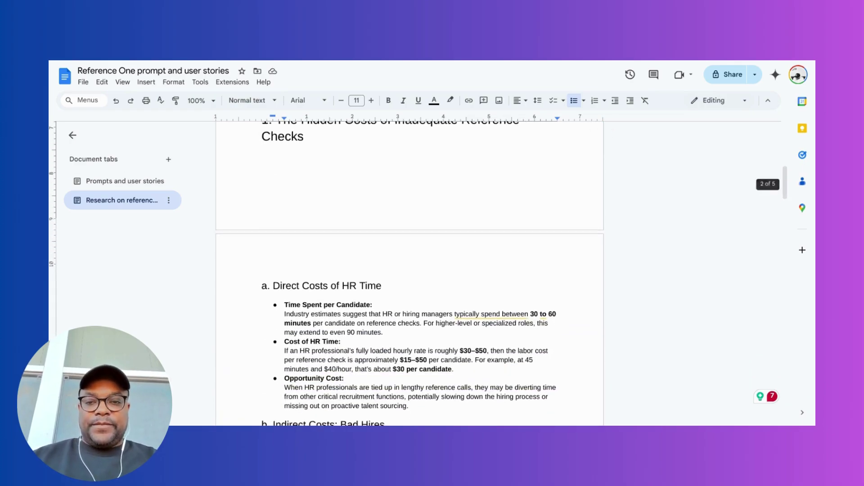
{"action": "scroll", "coordinate": [410, 270], "scroll_direction": "down", "scroll_amount": 1}
{"action": "scroll", "coordinate": [410, 270], "scroll_direction": "up", "scroll_amount": 8}
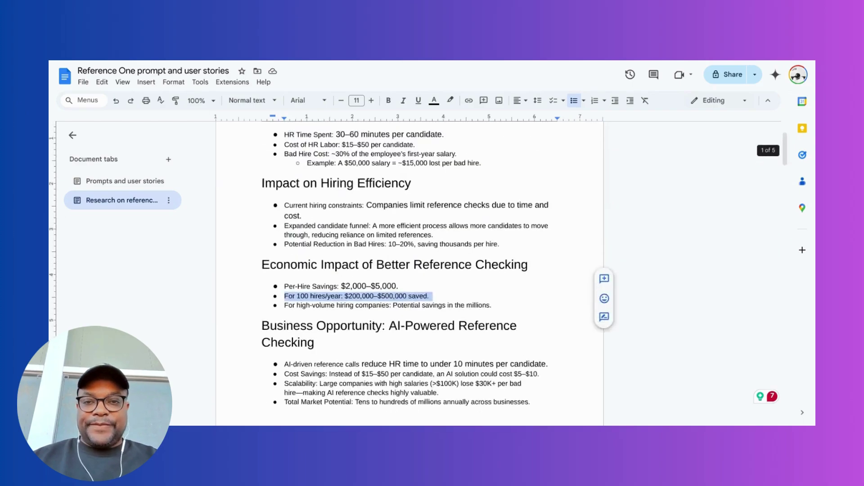
Highlight the HR labor cost and HR time spent bullets under "The Cost of Ineffective Reference Checks" for review.
{"action": "double_click", "coordinate": [391, 196]}
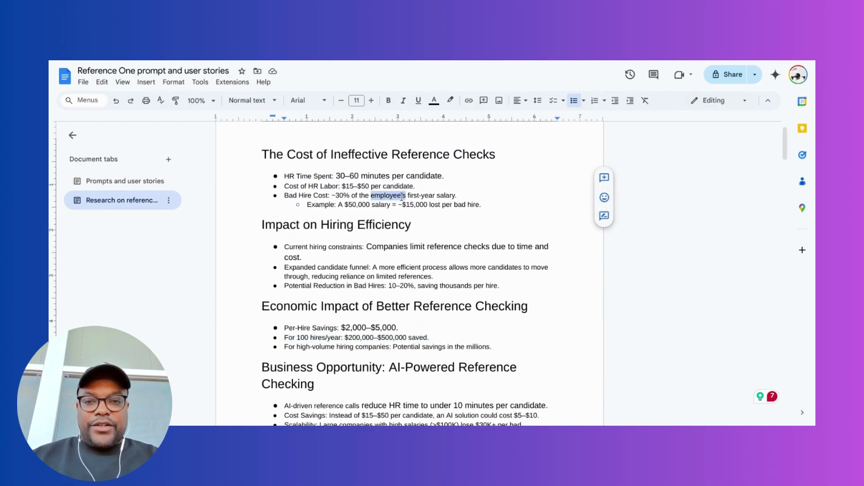
{"action": "left_click", "coordinate": [402, 197]}
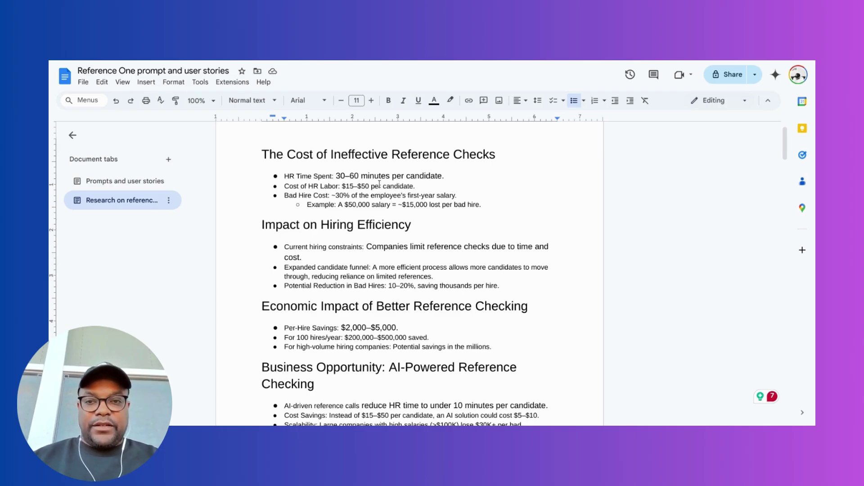
{"action": "triple_click", "coordinate": [356, 187]}
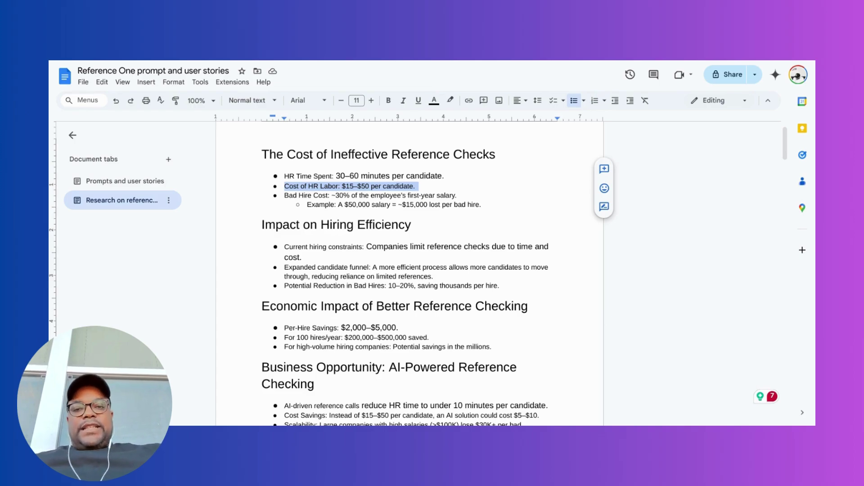
{"action": "triple_click", "coordinate": [363, 176]}
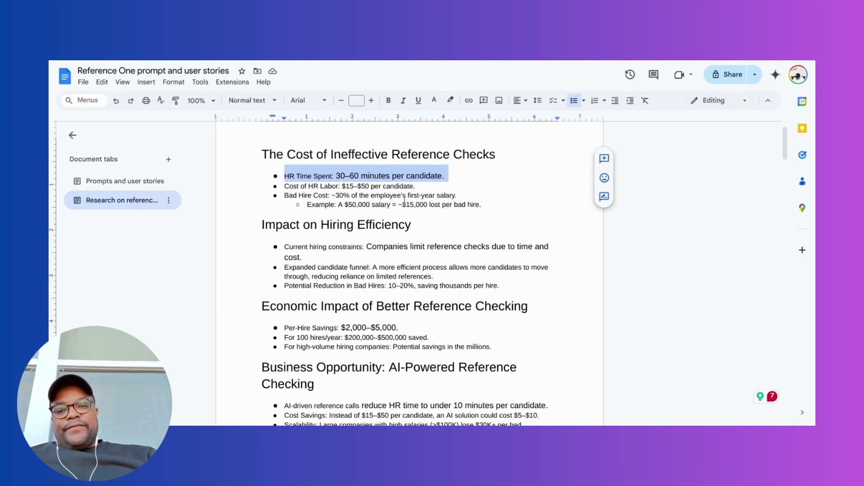
Examine the savings bullets under "Economic Impact of Better Reference Checking" and the "Business Opportunity: AI-Powered Reference Checking" section.
{"action": "scroll", "coordinate": [404, 201], "scroll_direction": "down", "scroll_amount": 1}
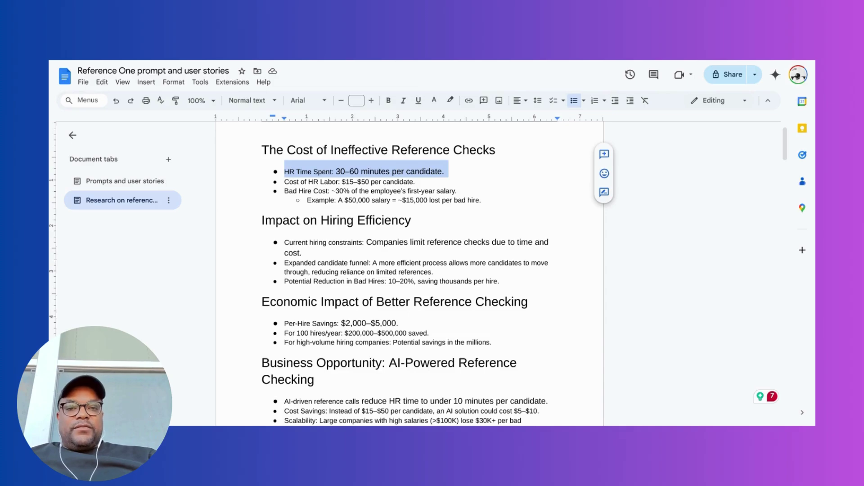
{"action": "scroll", "coordinate": [410, 270], "scroll_direction": "down", "scroll_amount": 3}
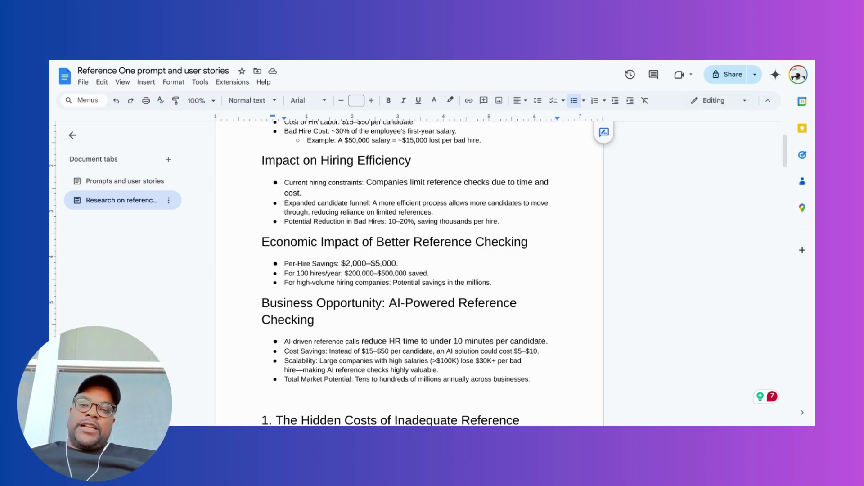
{"action": "scroll", "coordinate": [410, 270], "scroll_direction": "down", "scroll_amount": 3}
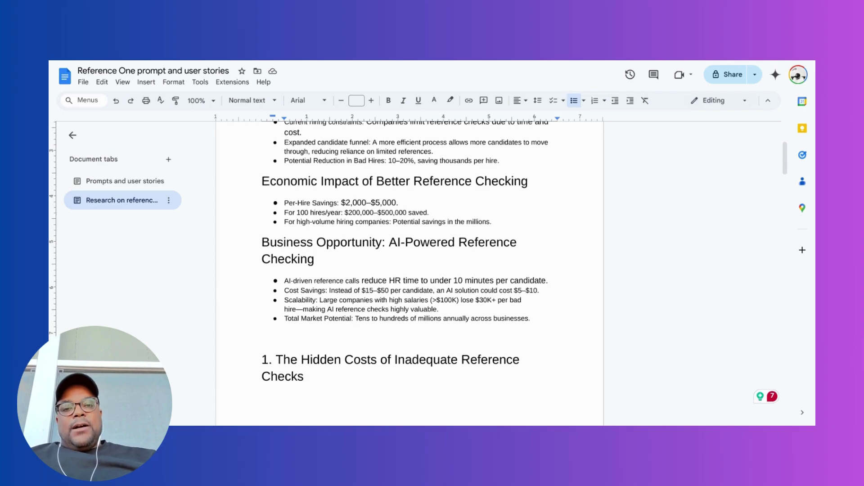
{"action": "scroll", "coordinate": [391, 197], "scroll_direction": "down", "scroll_amount": 1}
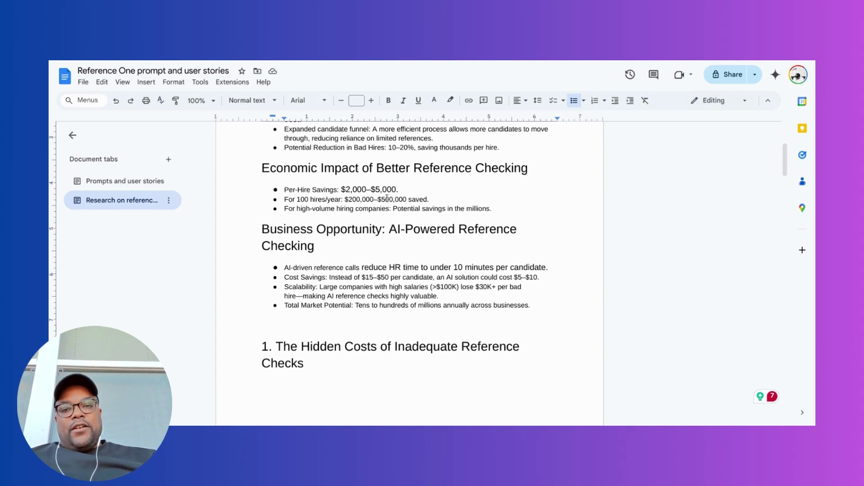
{"action": "left_click", "coordinate": [366, 192]}
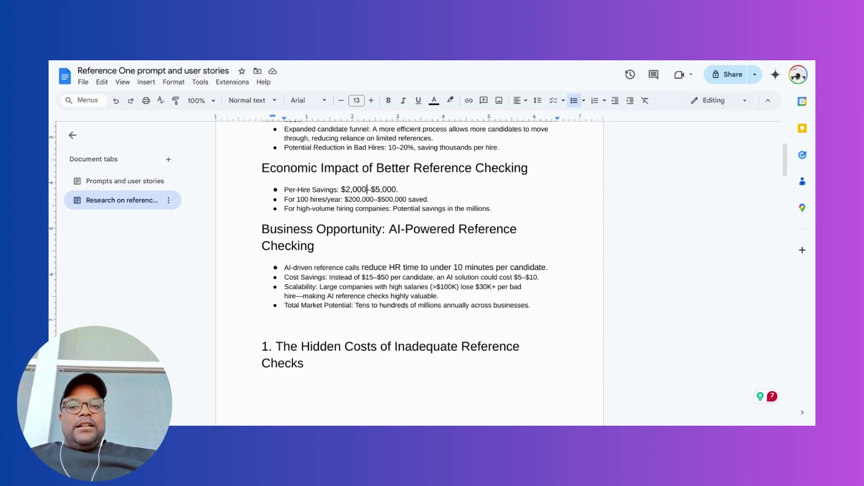
{"action": "scroll", "coordinate": [391, 253], "scroll_direction": "up", "scroll_amount": 1}
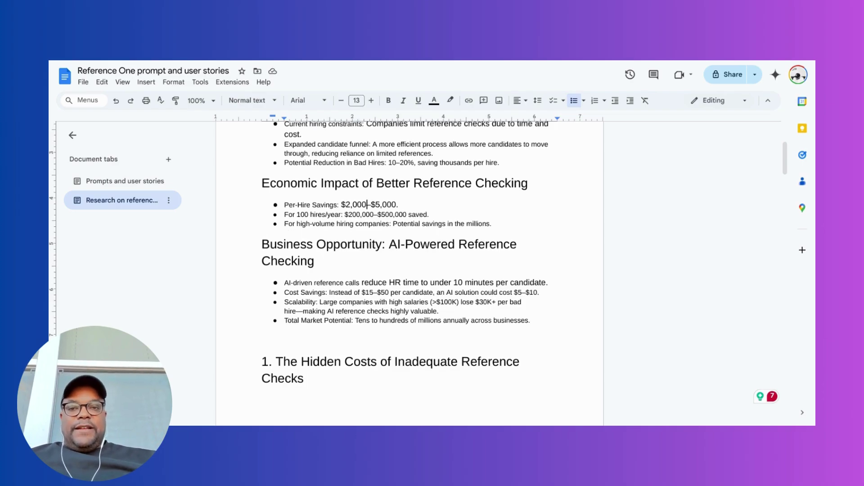
{"action": "left_click", "coordinate": [326, 215]}
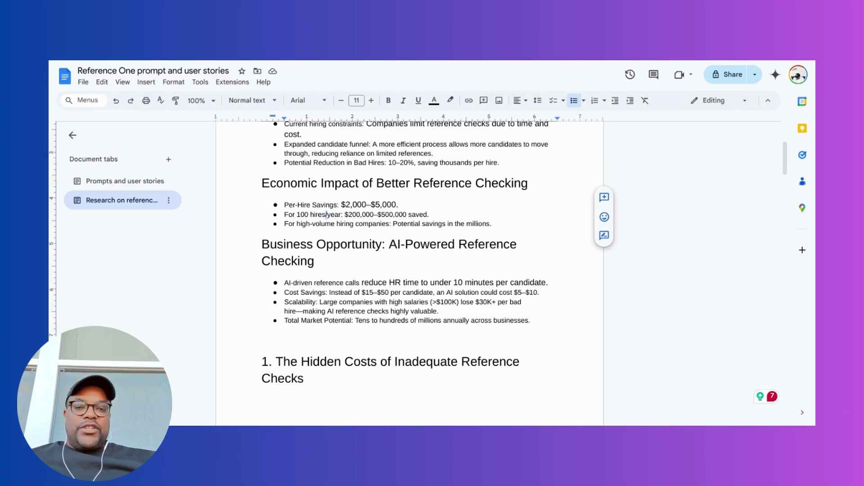
{"action": "scroll", "coordinate": [409, 270], "scroll_direction": "down", "scroll_amount": 1}
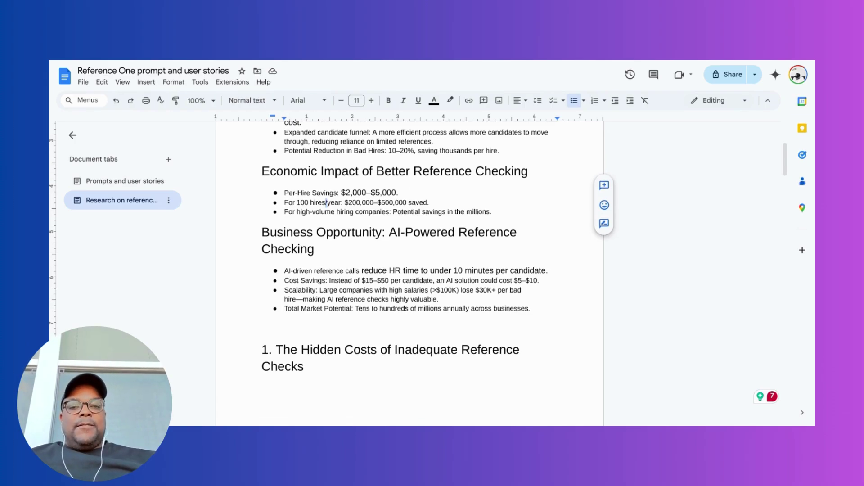
{"action": "scroll", "coordinate": [410, 270], "scroll_direction": "down", "scroll_amount": 2}
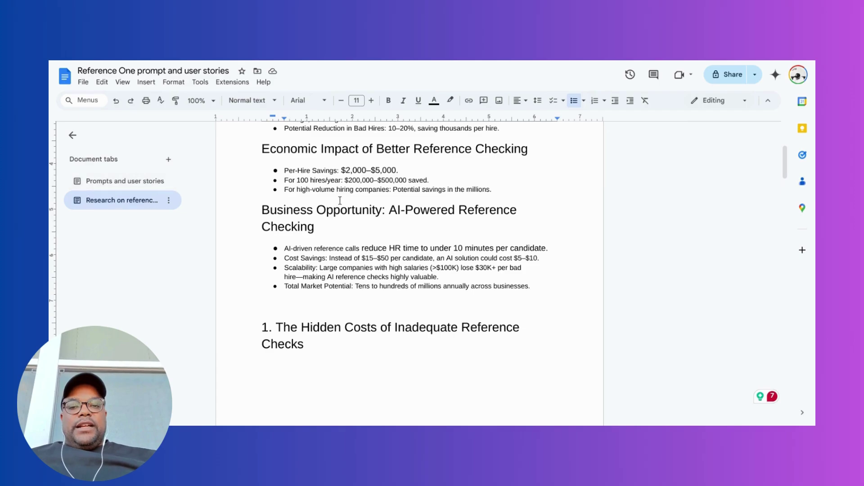
{"action": "scroll", "coordinate": [341, 201], "scroll_direction": "down", "scroll_amount": 1}
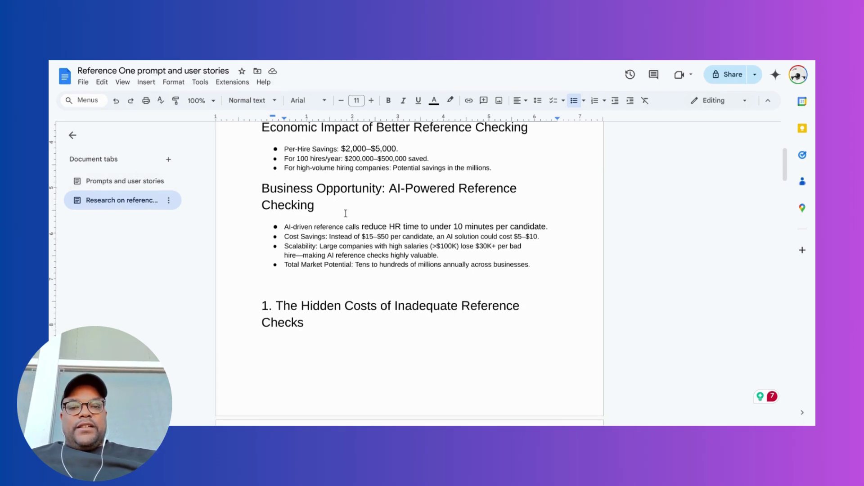
{"action": "scroll", "coordinate": [362, 256], "scroll_direction": "up", "scroll_amount": 5}
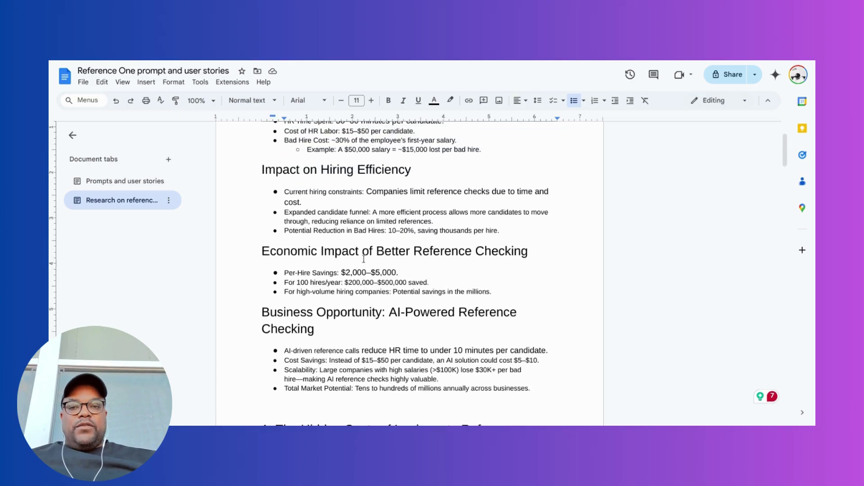
{"action": "scroll", "coordinate": [363, 259], "scroll_direction": "up", "scroll_amount": 1}
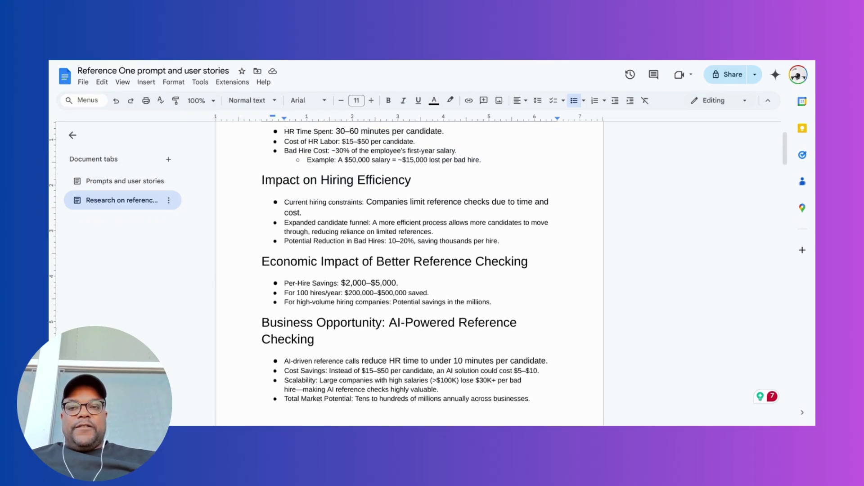
Return to the "Prompts and user stories" page and start an empty normal-text line under the "Initial Prompts" heading.
{"action": "left_click", "coordinate": [134, 182]}
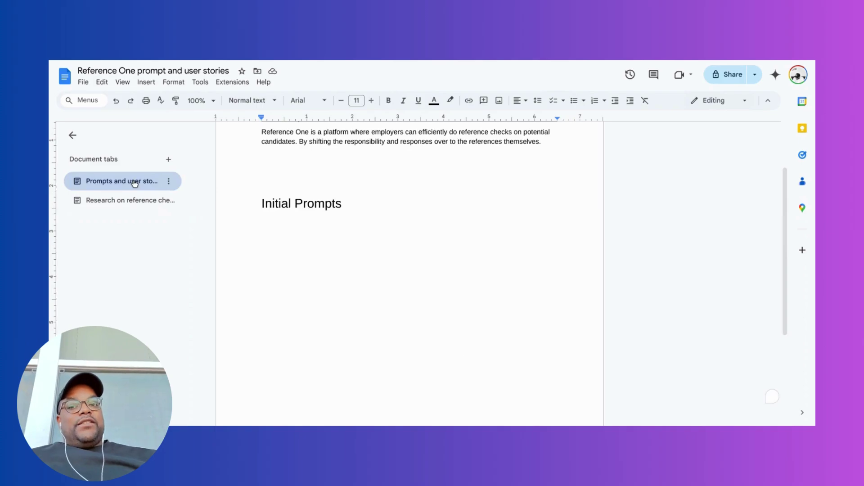
{"action": "left_click", "coordinate": [359, 204]}
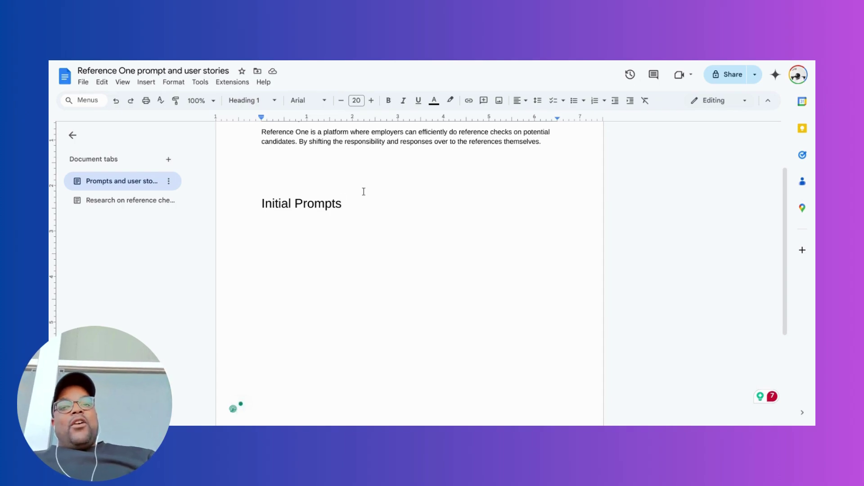
{"action": "left_click", "coordinate": [332, 178]}
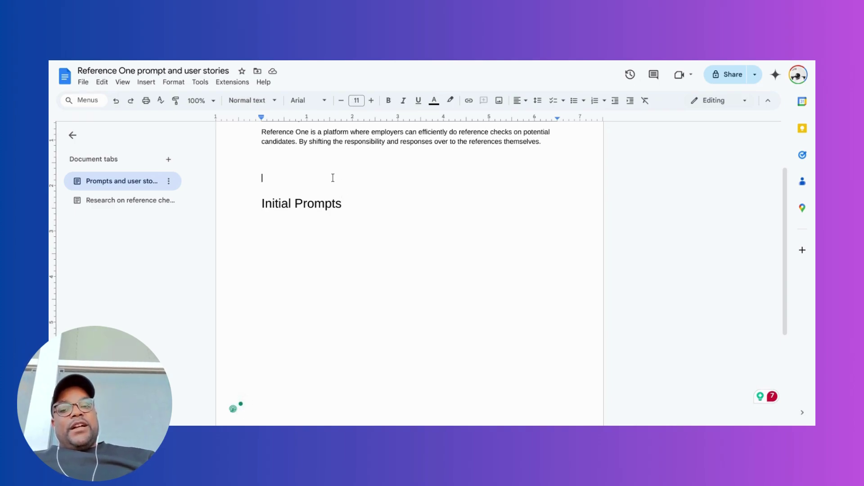
{"action": "key", "text": "ctrl+z"}
{"action": "left_click", "coordinate": [369, 161]}
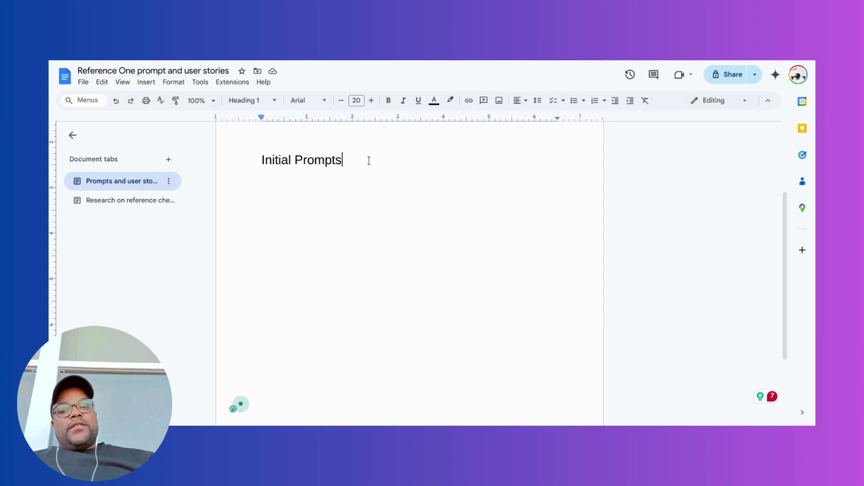
{"action": "key", "text": "Return"}
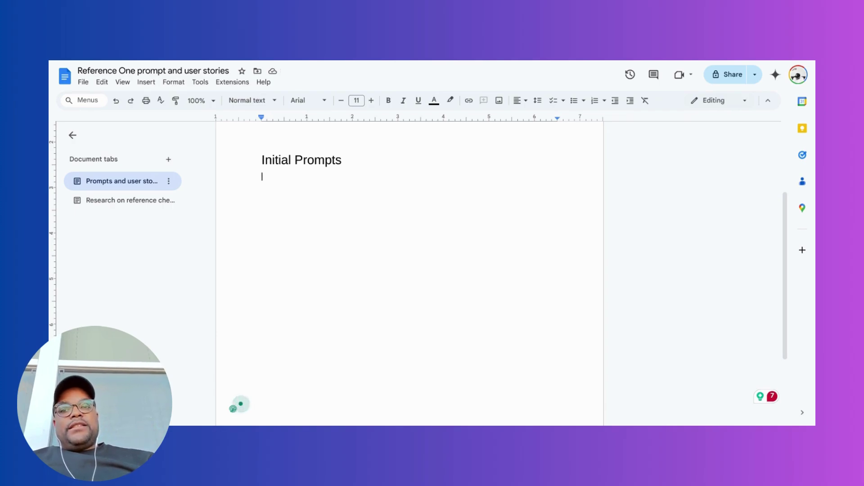
Reopen the "Research on reference checks" page and review its cost, hiring-efficiency and economic-impact sections.
{"action": "scroll", "coordinate": [273, 216], "scroll_direction": "up", "scroll_amount": 3}
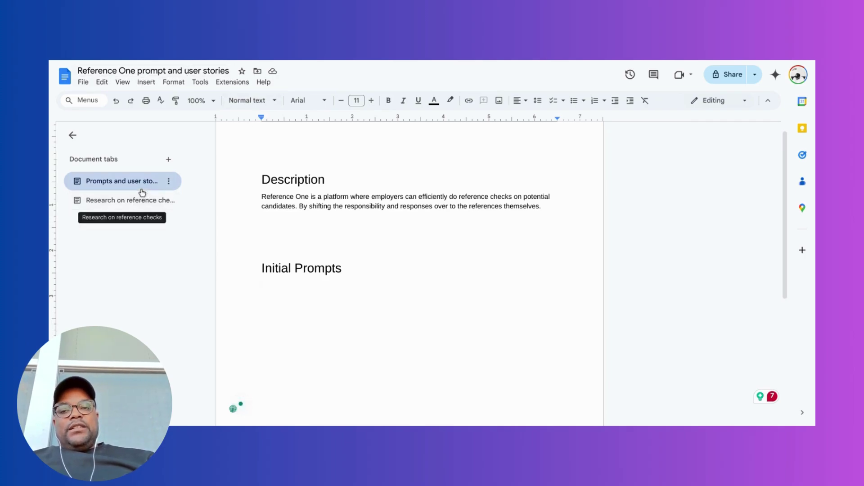
{"action": "left_click", "coordinate": [103, 206]}
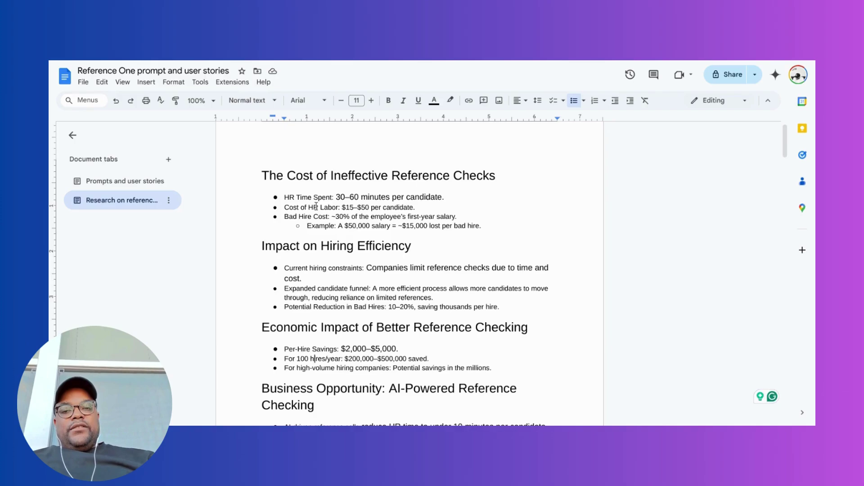
{"action": "scroll", "coordinate": [316, 206], "scroll_direction": "down", "scroll_amount": 2}
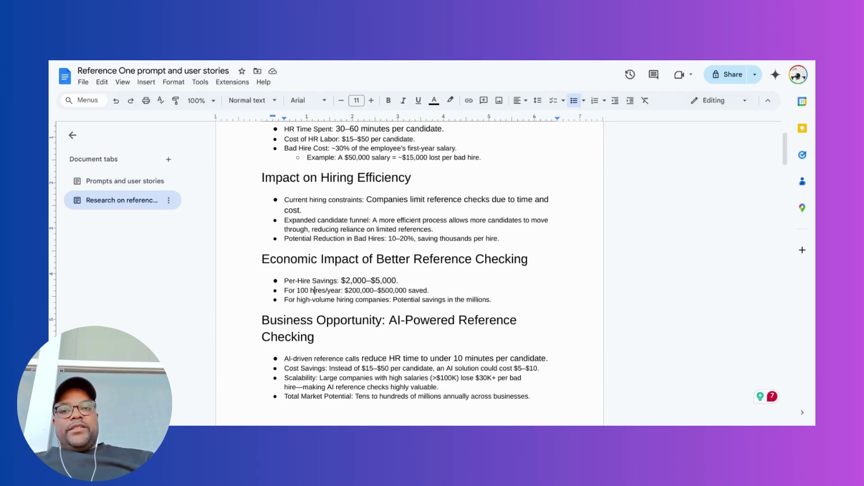
{"action": "scroll", "coordinate": [410, 275], "scroll_direction": "up", "scroll_amount": 2}
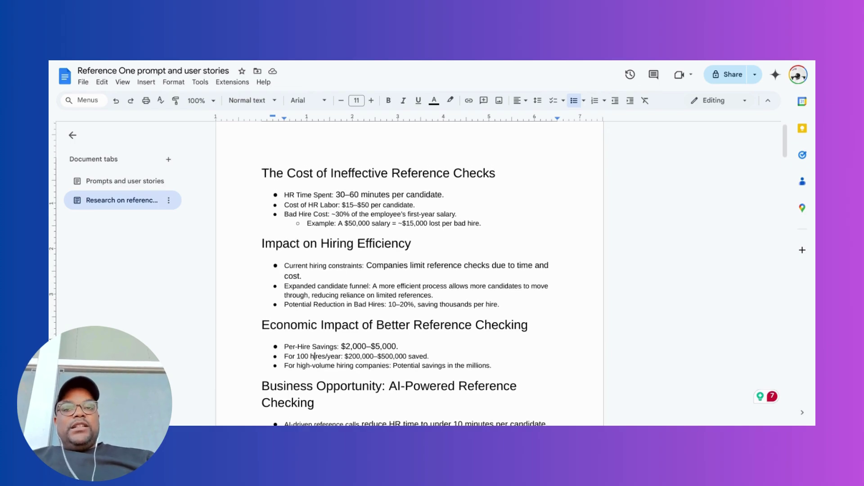